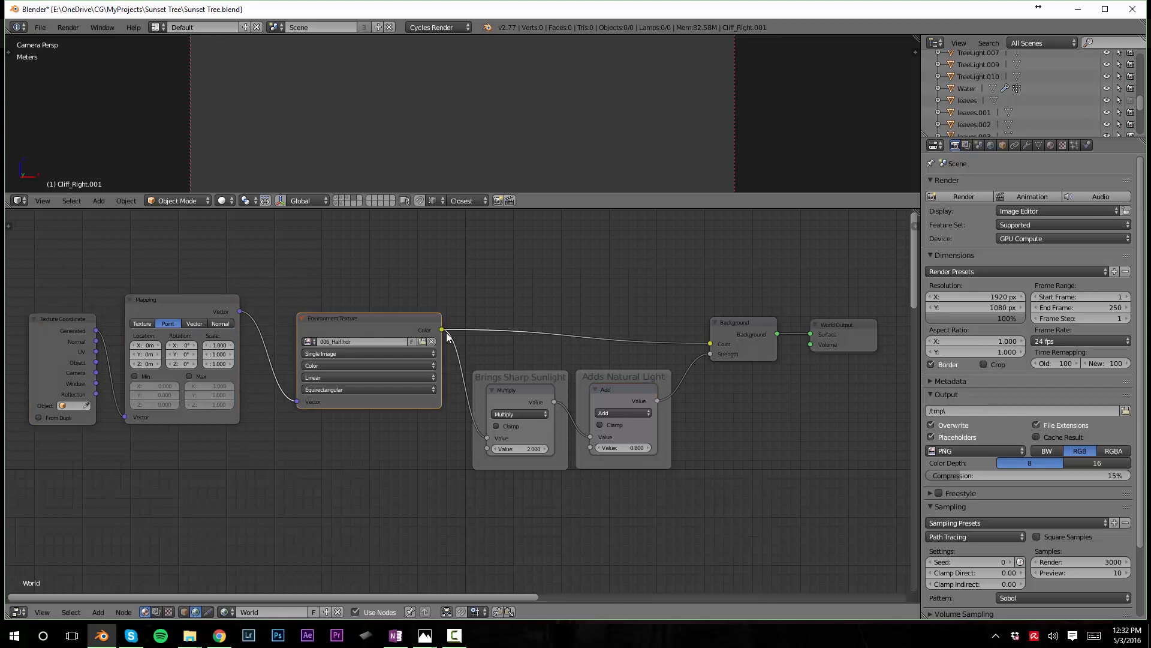
- Examine the world node setup, looking over the Environment Texture, the Multiply and Add math nodes, and their links to Background
middle_drag(602, 343, 563, 329)
scroll(563, 351, up, 2)
click(502, 368)
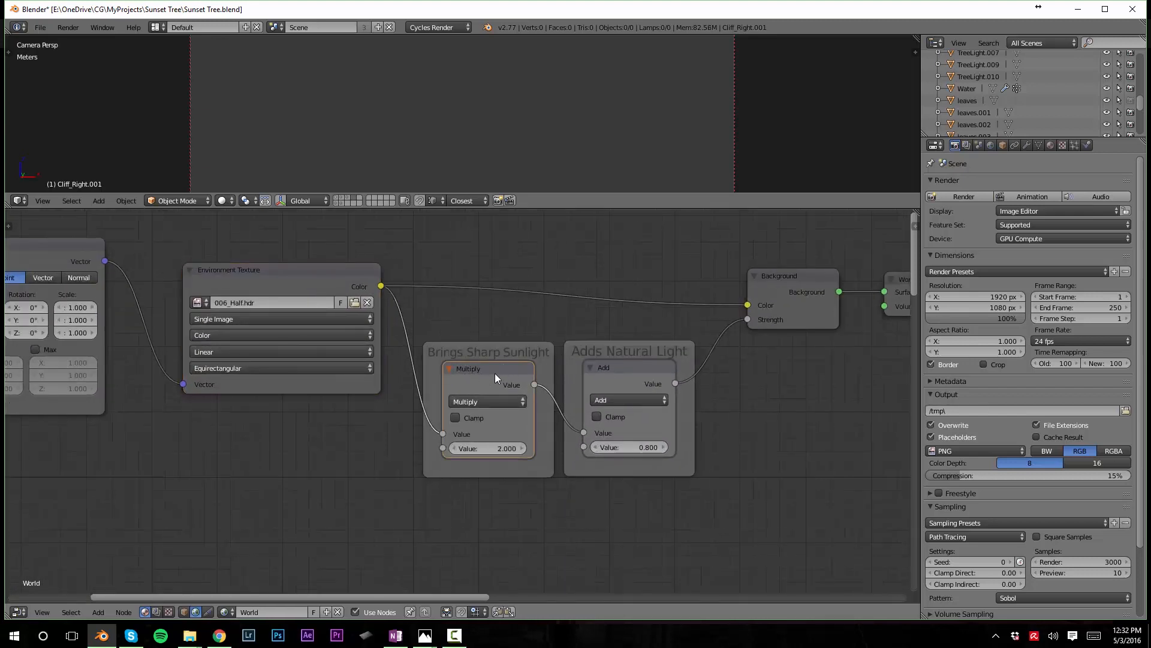
click(619, 375)
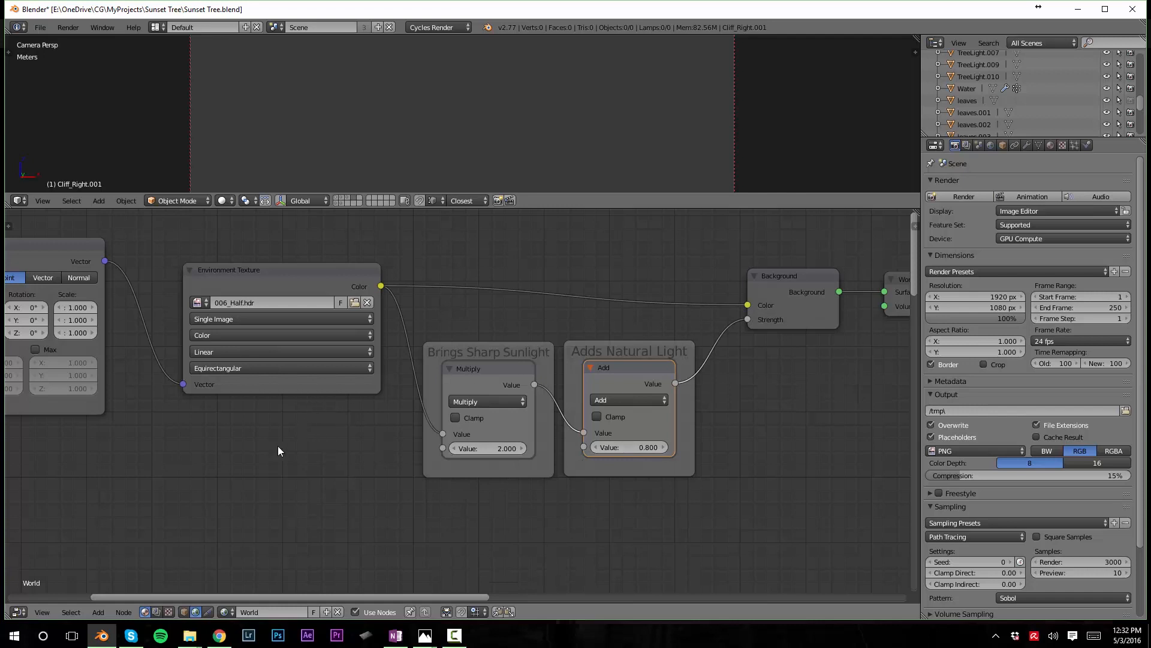
scroll(534, 384, down, 3)
middle_drag(463, 330, 499, 388)
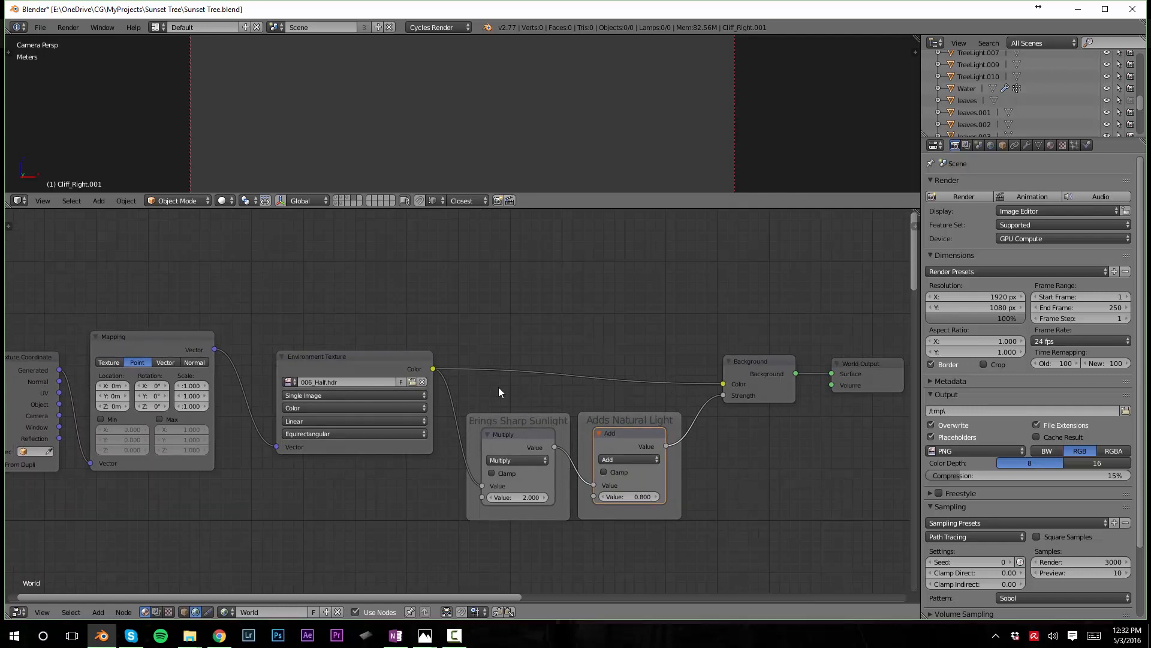
mouse_move(627, 329)
middle_down()
mouse_move(566, 342)
mouse_move(604, 318)
mouse_move(656, 323)
mouse_move(639, 318)
middle_up()
scroll(603, 318, up, 1)
scroll(639, 314, down, 3)
middle_drag(482, 339, 510, 365)
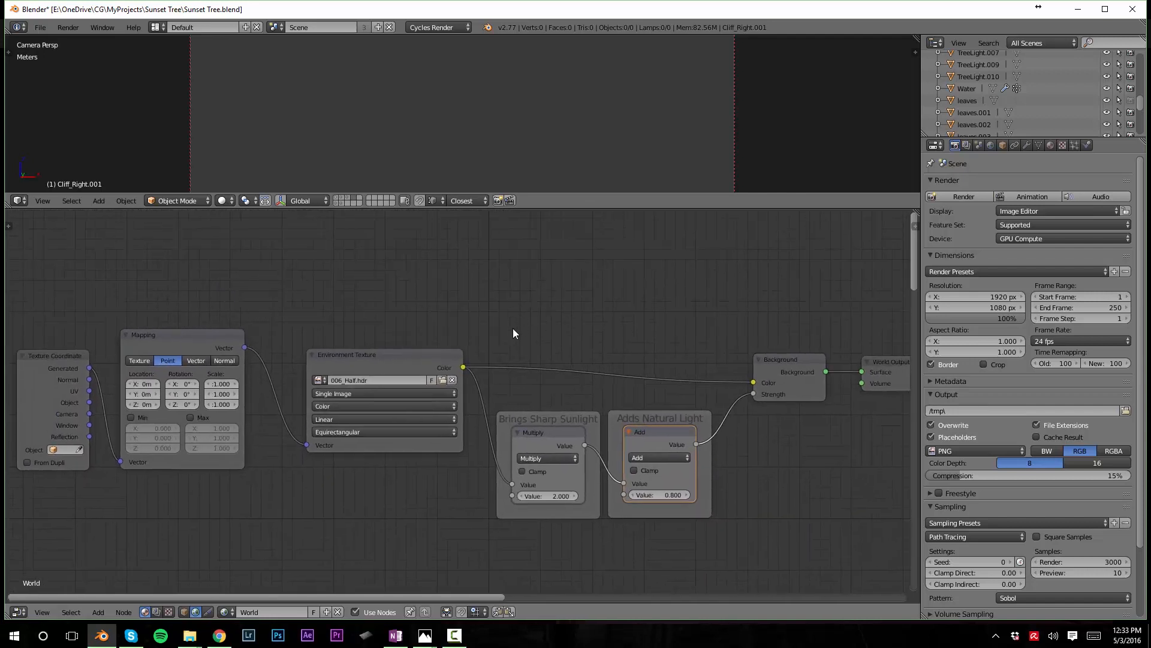
middle_drag(514, 330, 518, 317)
click(373, 353)
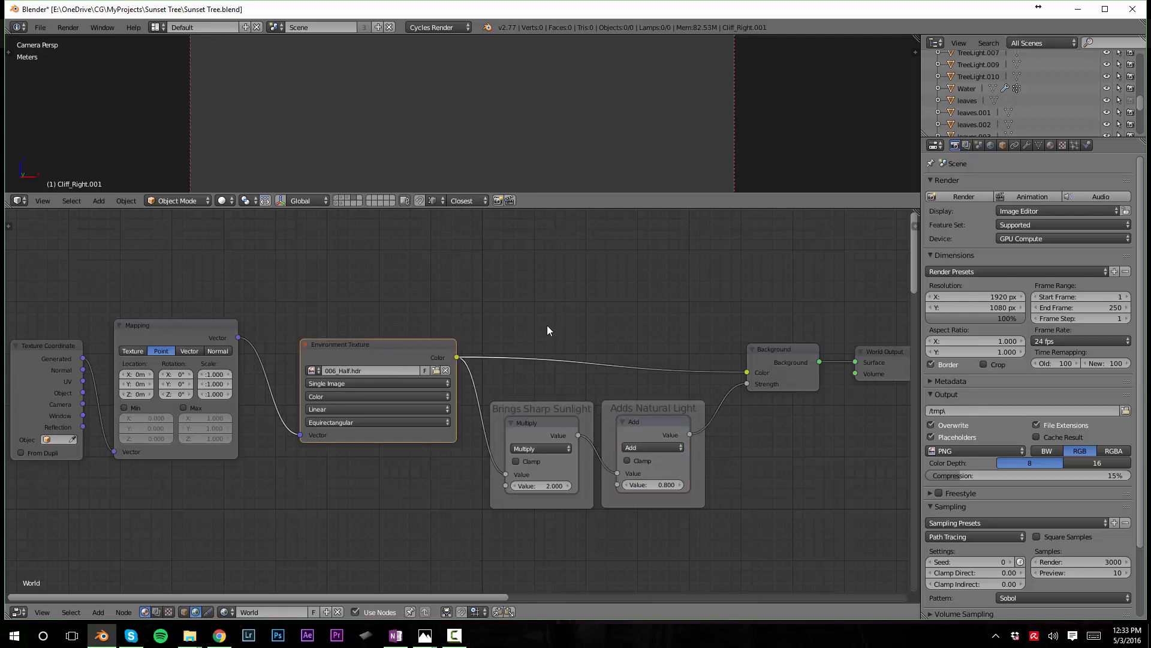
middle_drag(536, 322, 515, 328)
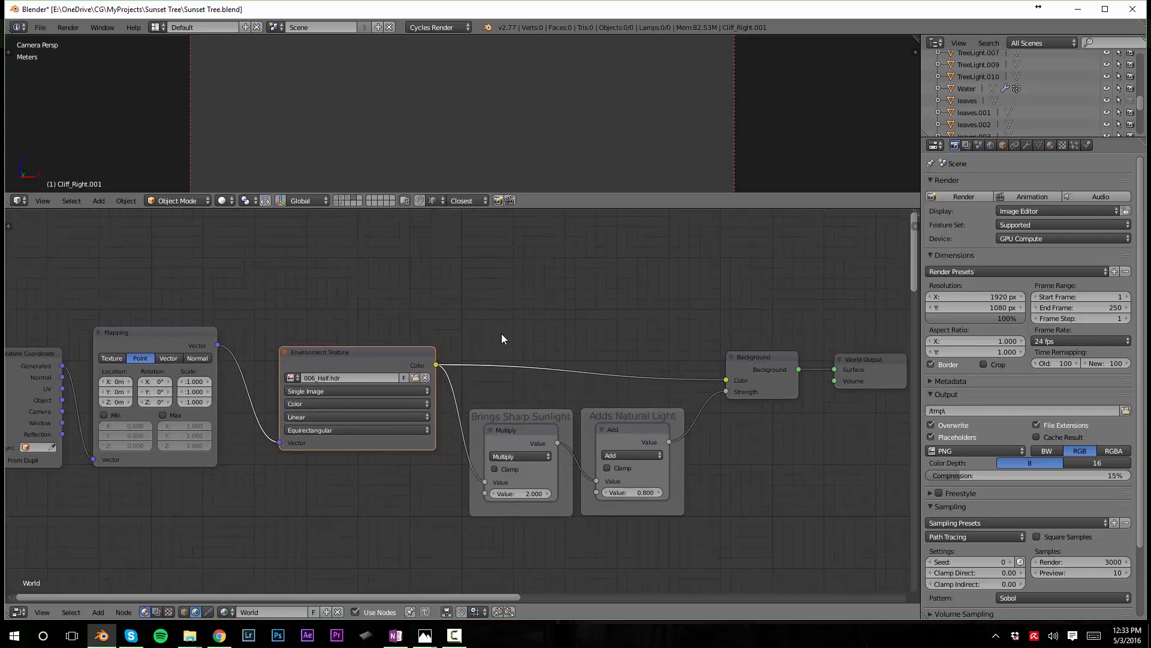
middle_drag(502, 335, 444, 372)
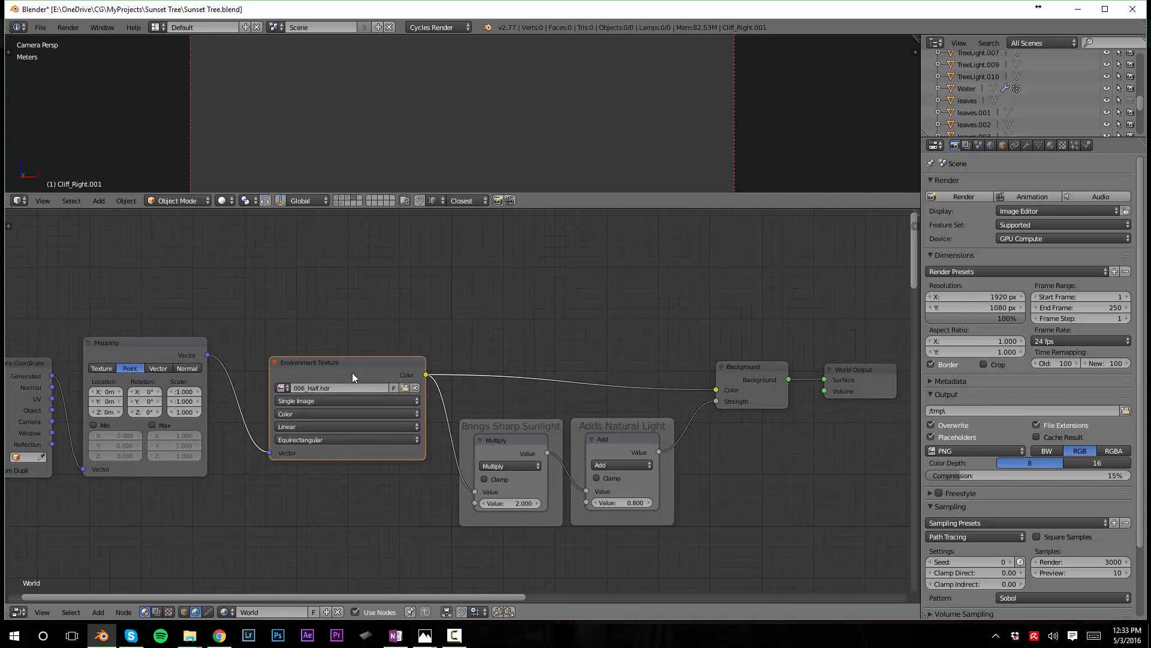
scroll(368, 380, up, 1)
middle_drag(348, 374, 333, 376)
middle_drag(484, 358, 518, 353)
scroll(509, 319, down, 1)
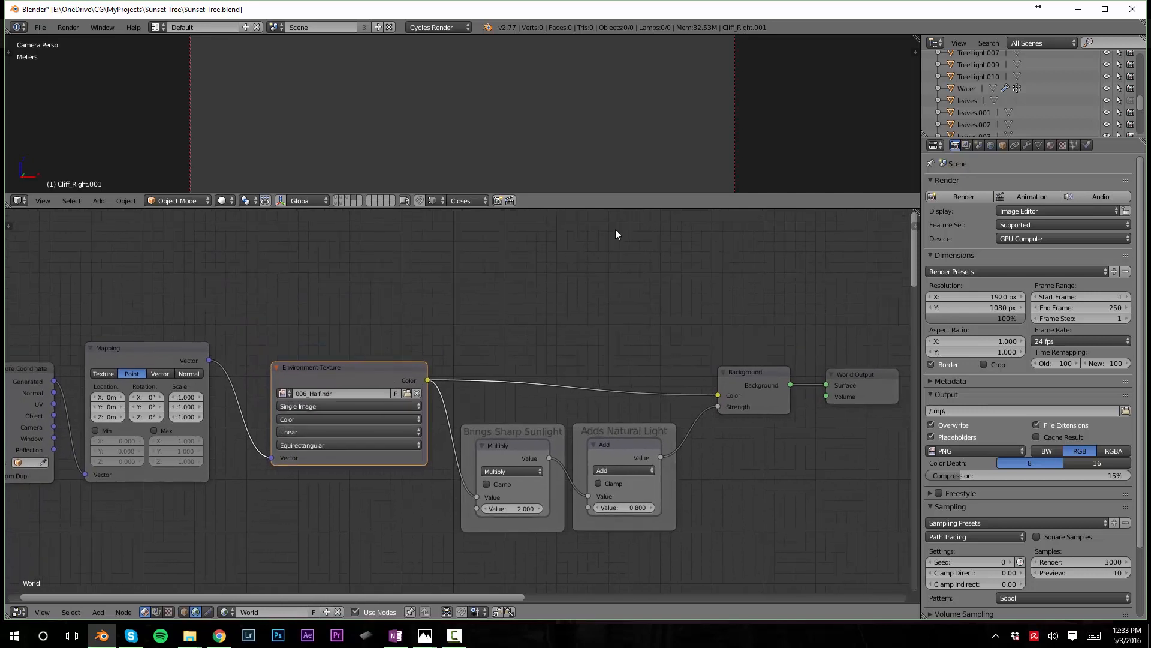
- Enlarge the 3D viewport above the node editor and switch it to rendered shading to preview the environment
drag(613, 208, 650, 336)
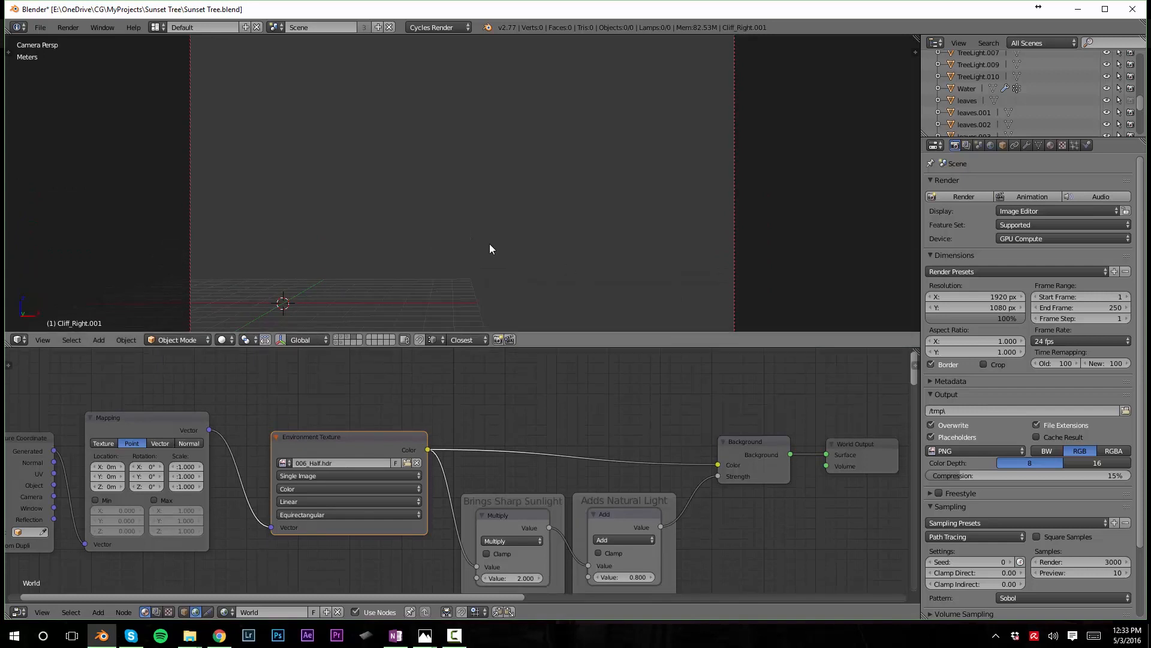
key(shift+z)
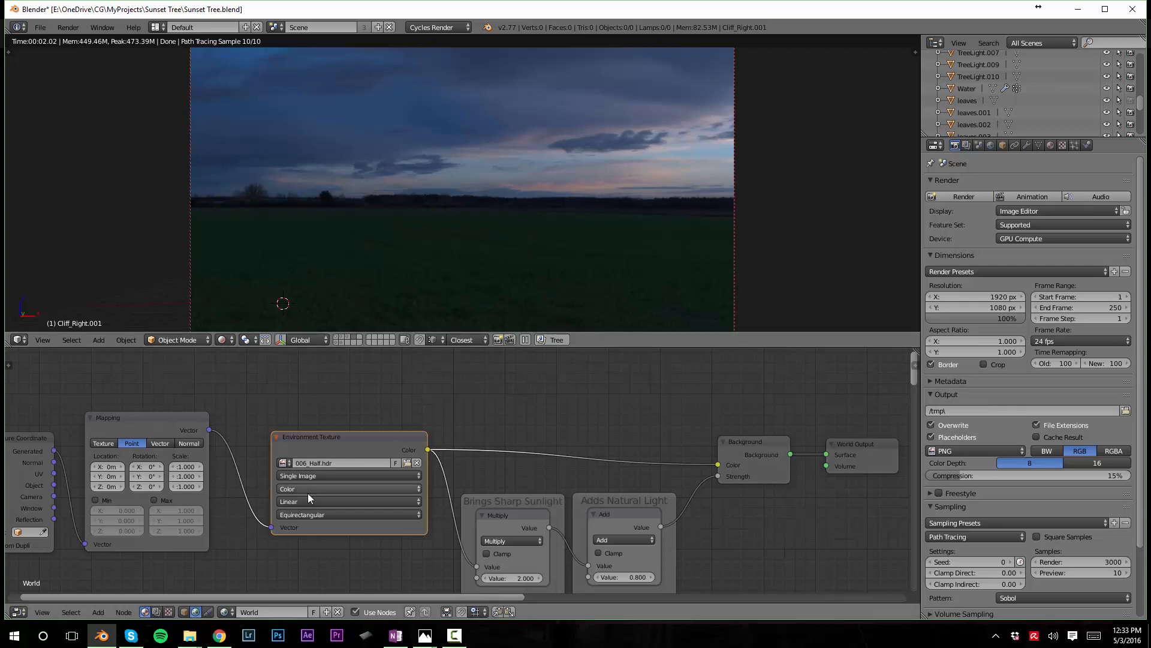
- Set the Mapping node's rotation to about -95.2° on Z and 5° on X to reposition the sky
middle_drag(251, 498, 347, 503)
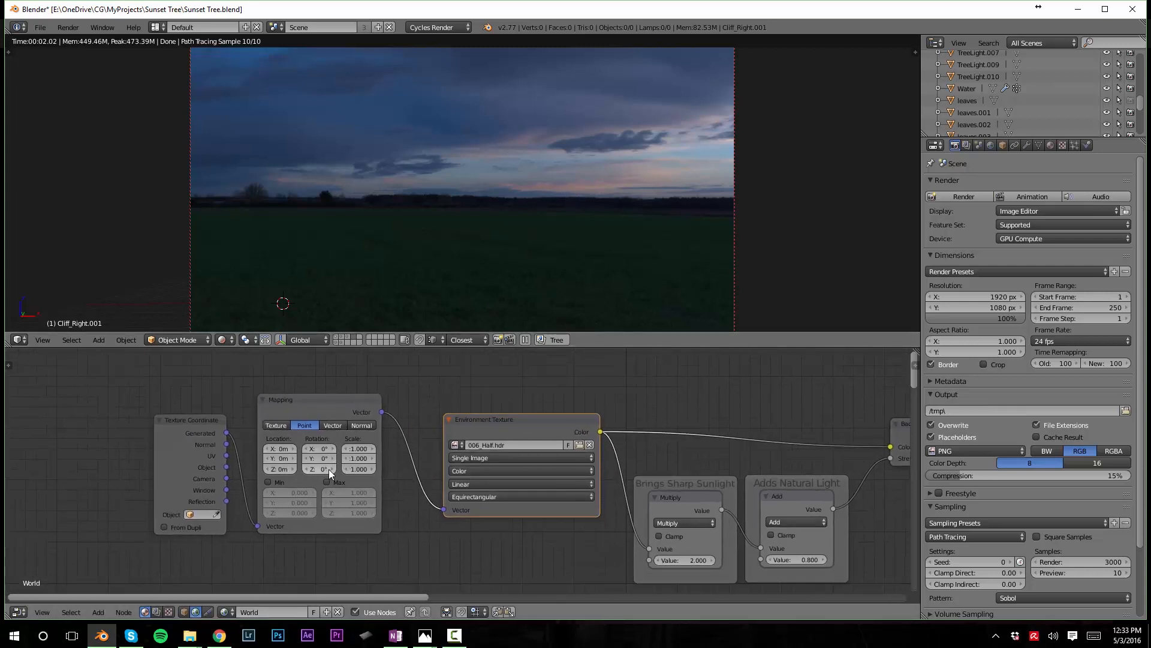
drag(321, 469, 263, 469)
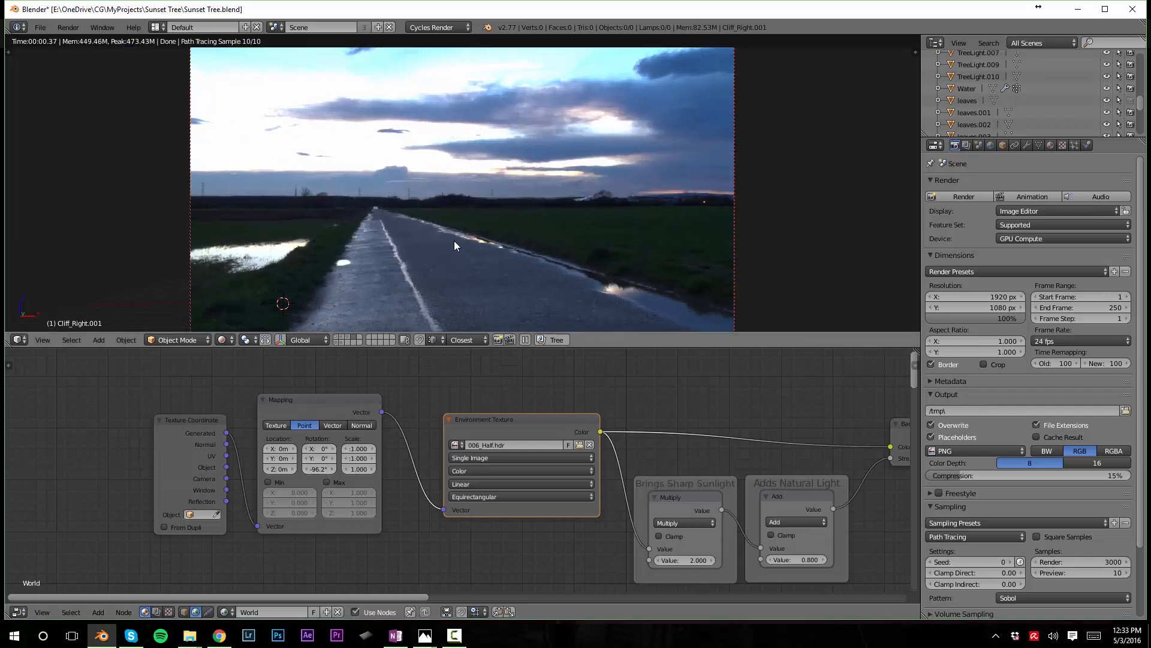
drag(314, 469, 316, 469)
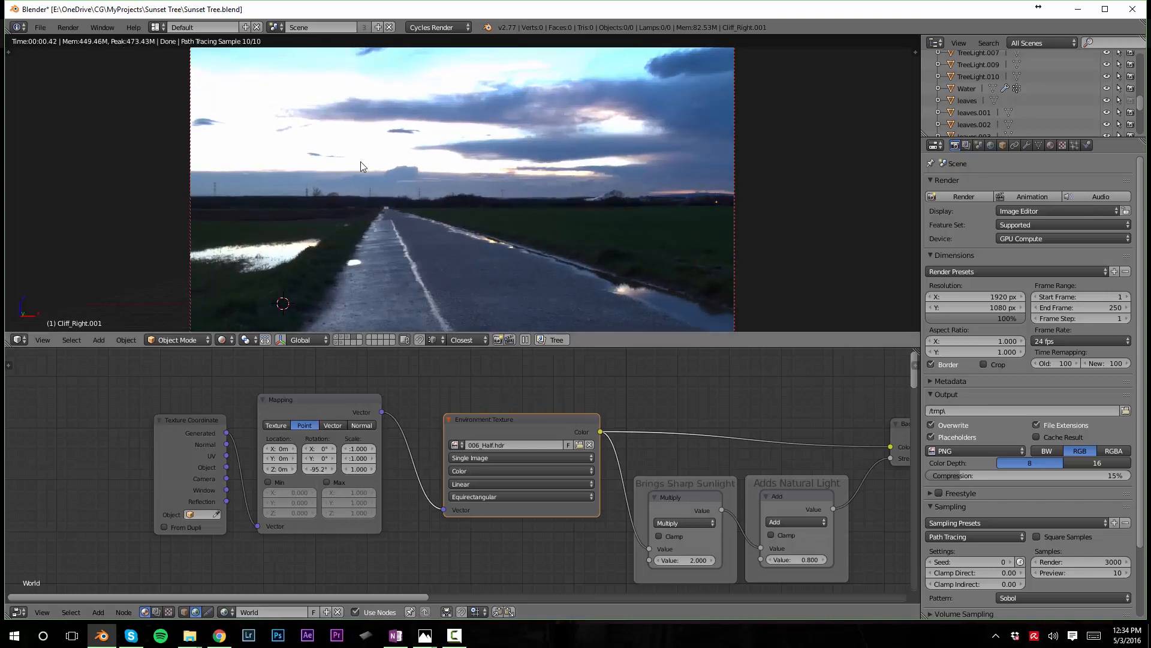
drag(314, 449, 322, 448)
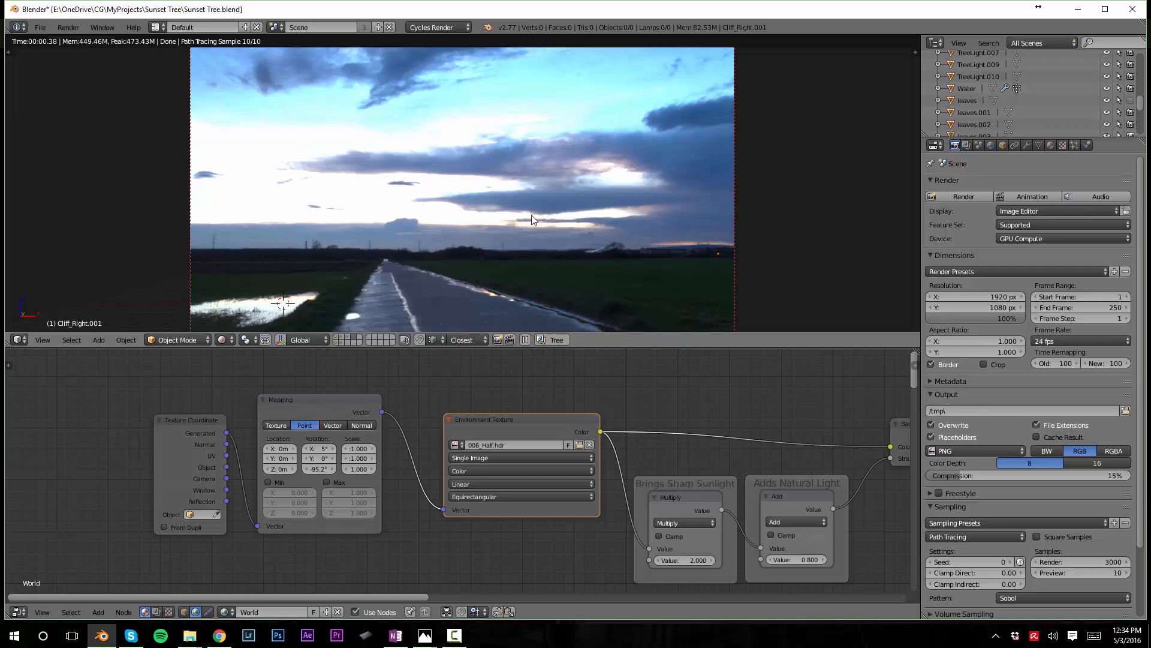
- Insert an RGB Curves node on the color link between Environment Texture and Background, placing it above the math nodes
middle_drag(742, 422, 446, 440)
key(shift+a)
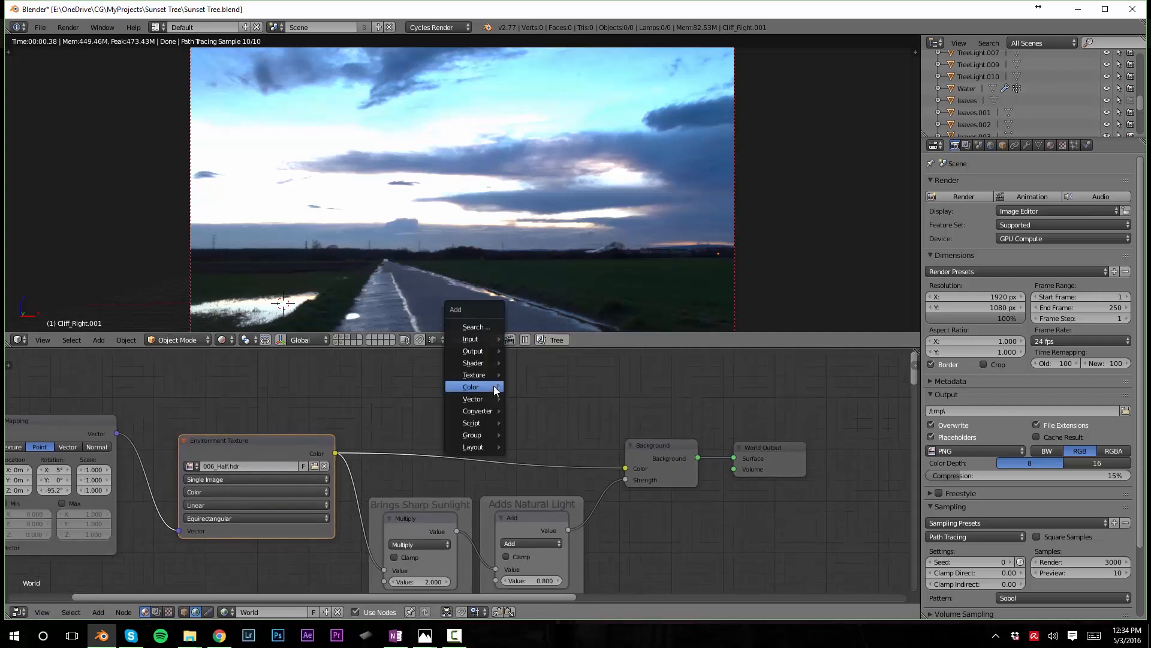
mouse_move(479, 387)
click(530, 400)
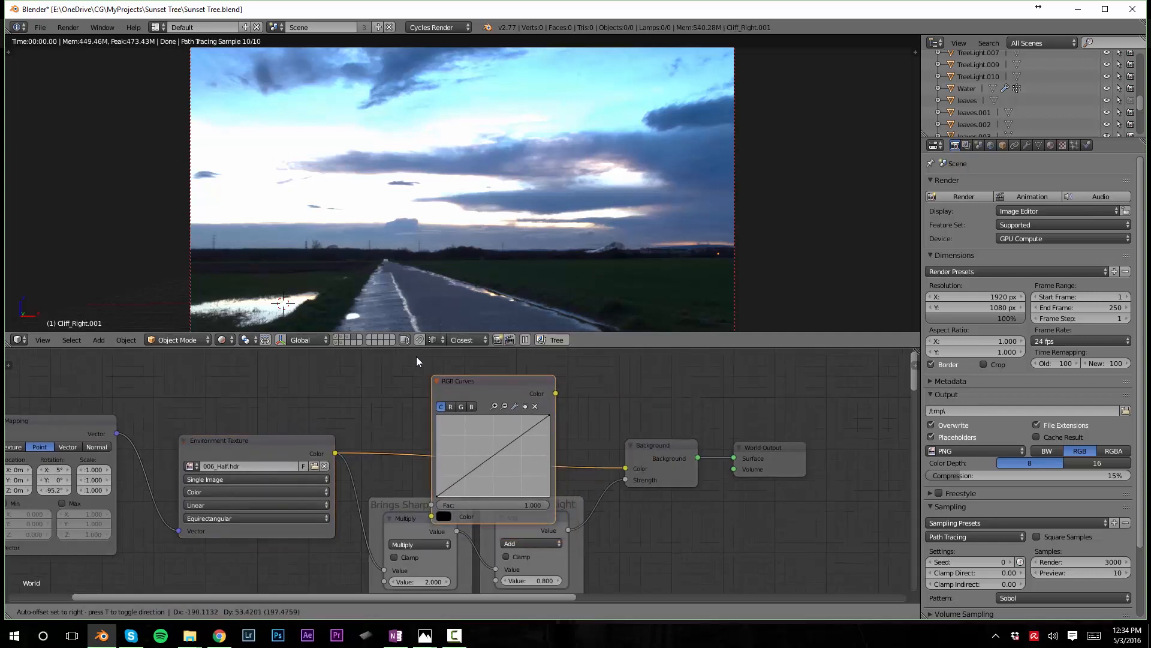
click(402, 351)
middle_drag(592, 407, 594, 462)
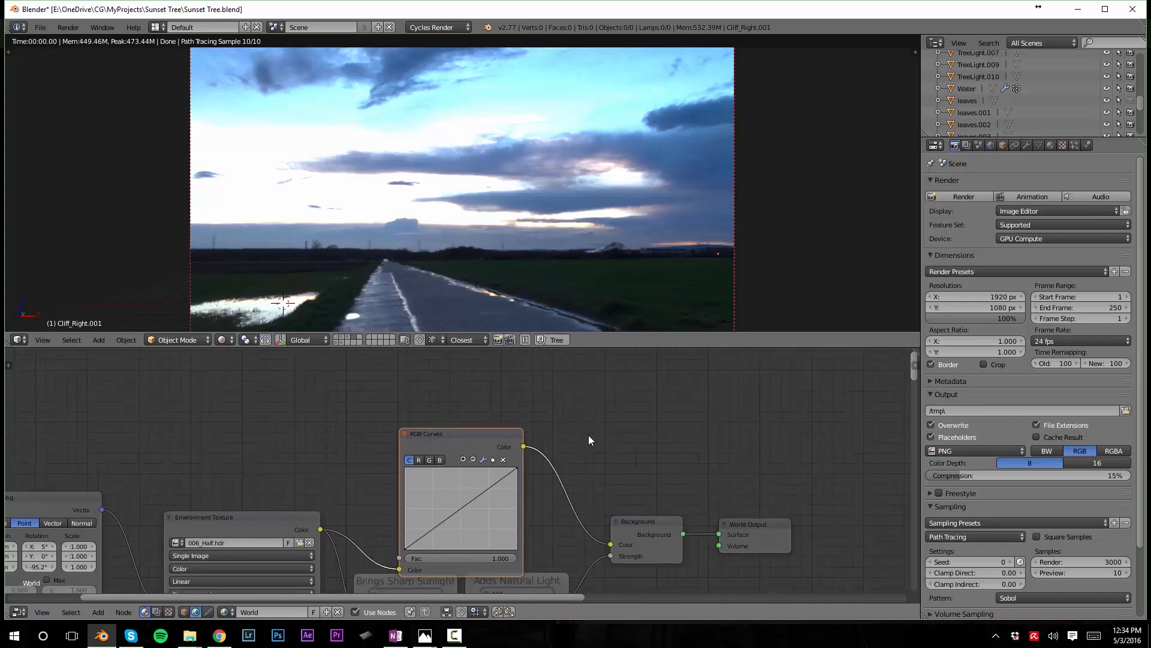
drag(470, 447, 466, 406)
click(467, 402)
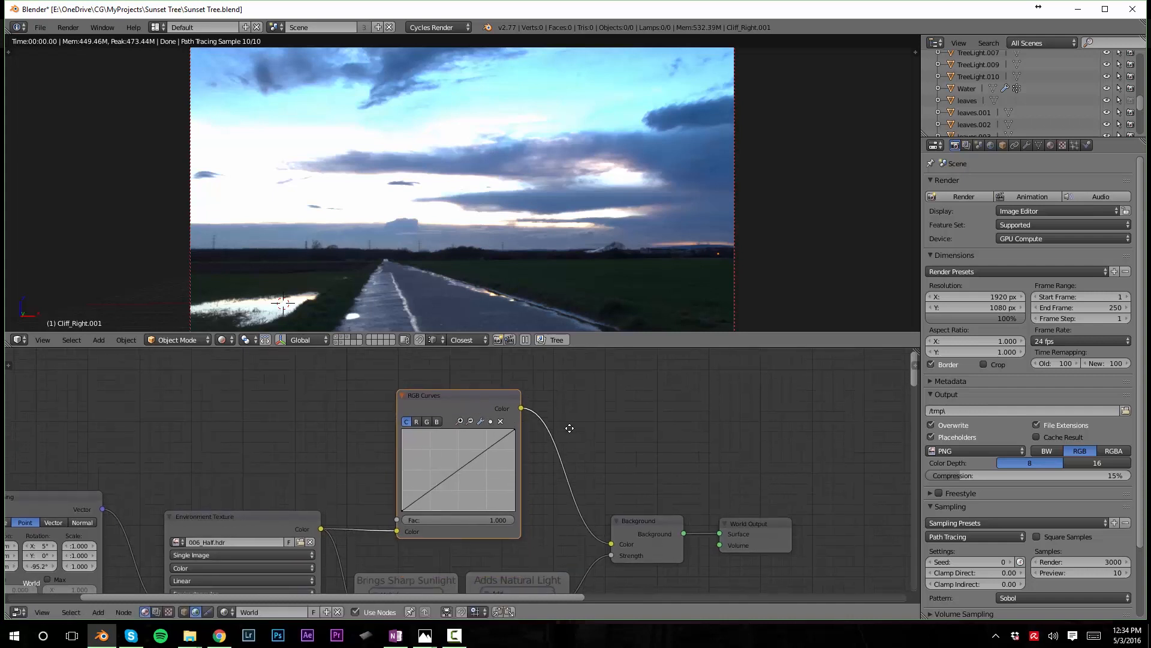
- Darken the combined RGB curve by lowering its white point to Y 0.8 and adding a point at about X 0.545, Y 0.3125
scroll(580, 418, up, 2)
mouse_move(601, 418)
middle_down()
mouse_move(591, 440)
mouse_move(592, 423)
middle_up()
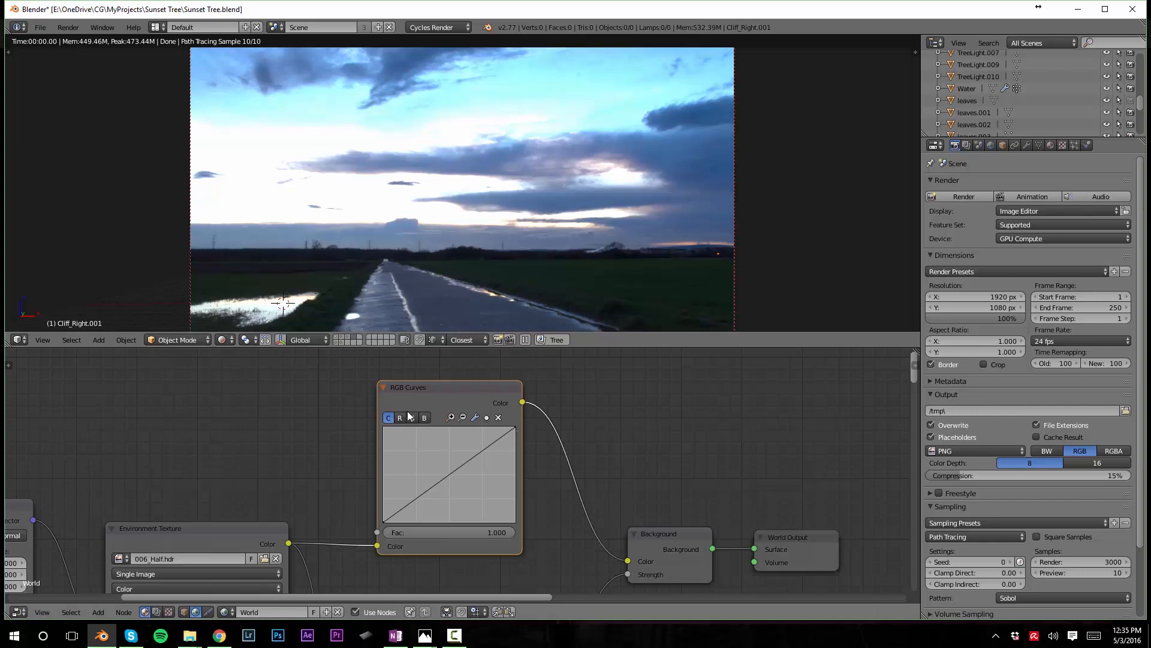
drag(514, 428, 514, 439)
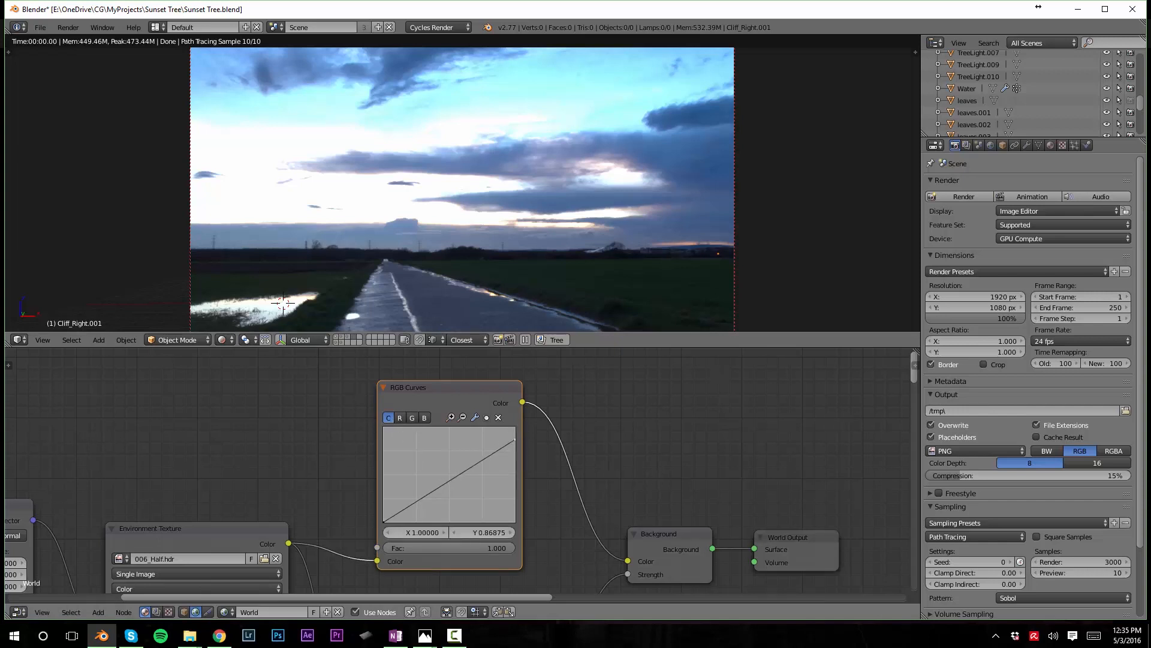
drag(514, 440, 515, 446)
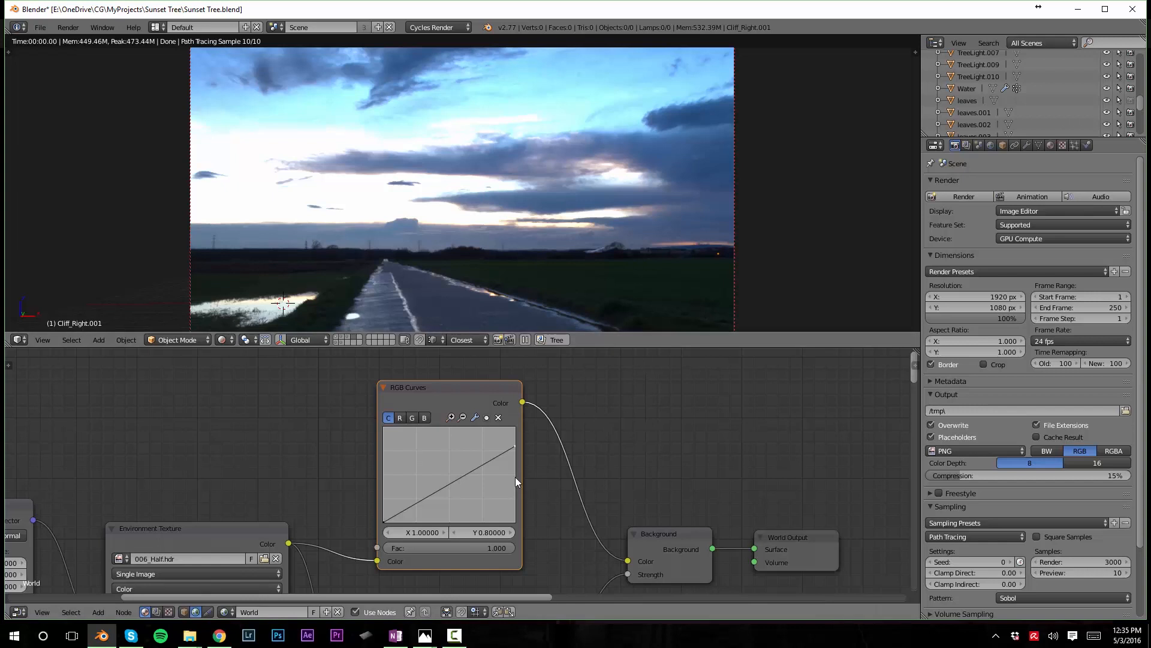
click(452, 480)
drag(452, 480, 455, 492)
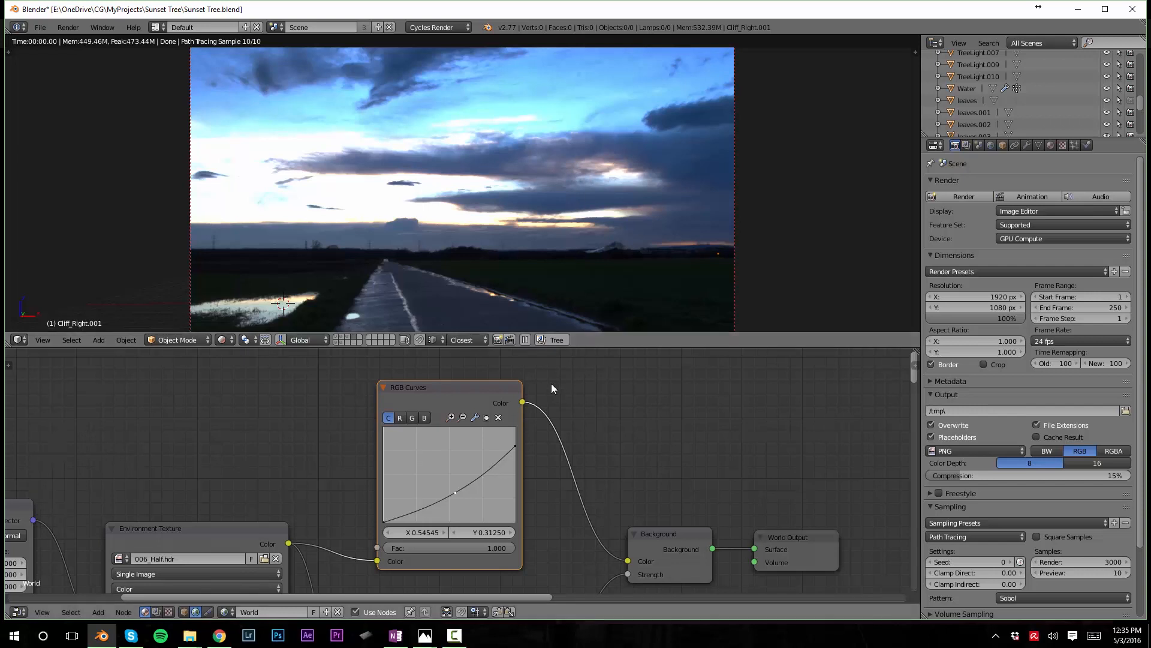
- Boost the red curve by moving its end point to about X 0.495, Y 1.0 and adding a point at about X 0.241, Y 0.5875
scroll(445, 448, up, 1)
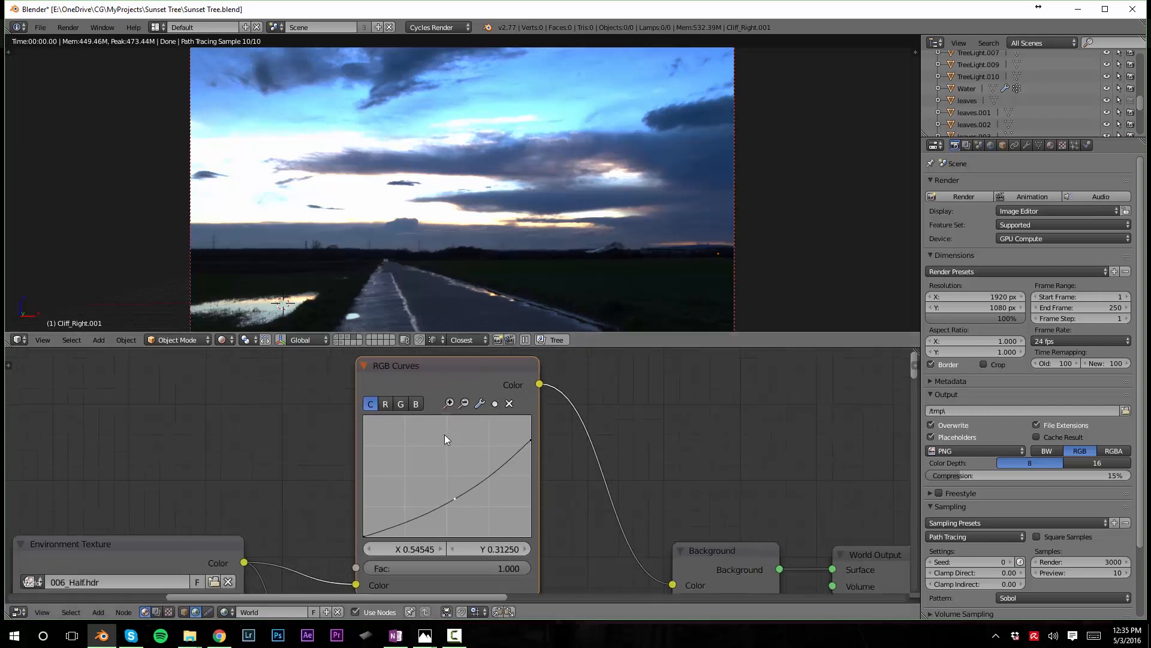
click(385, 404)
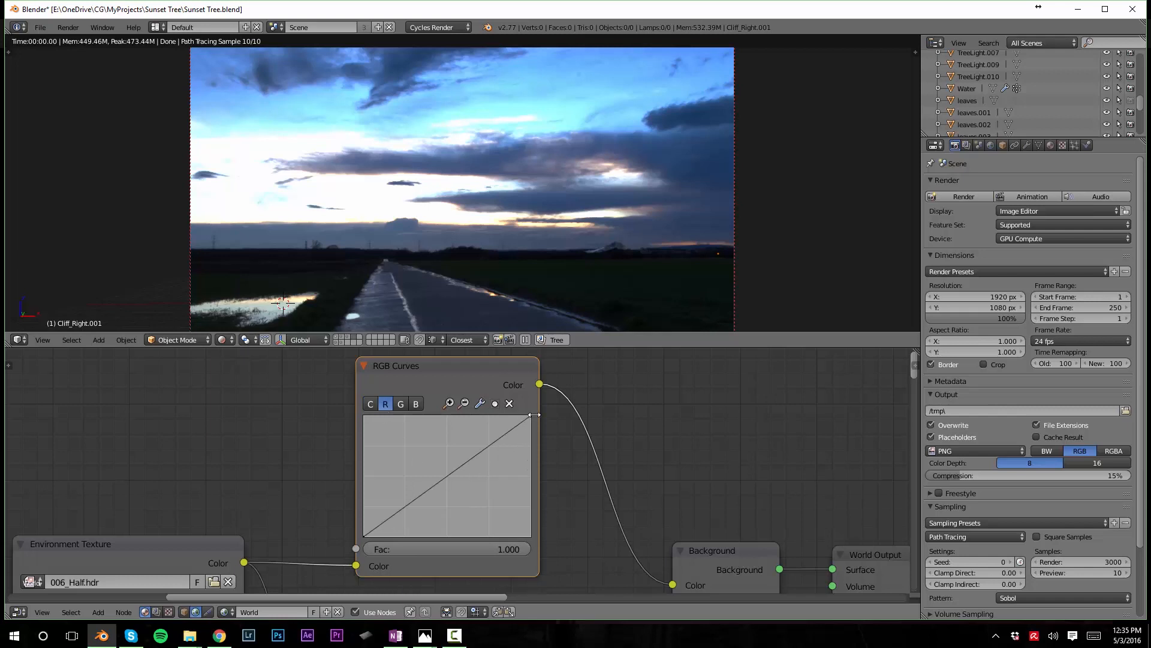
key(g)
click(516, 411)
drag(515, 415, 433, 414)
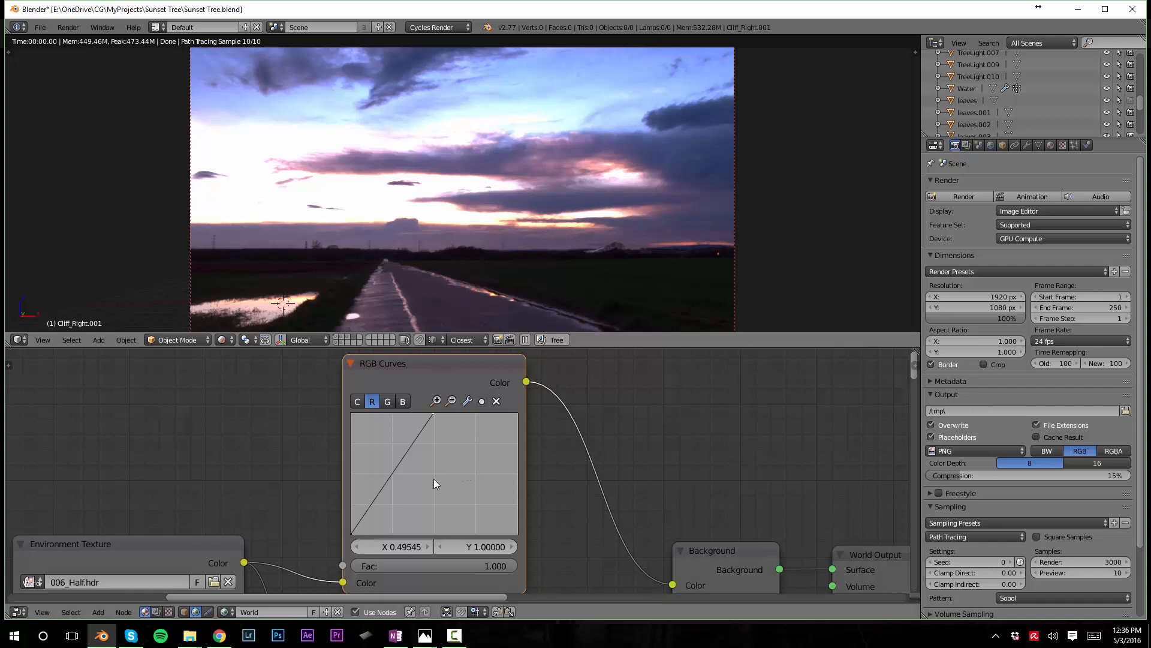
click(398, 465)
drag(397, 465, 390, 463)
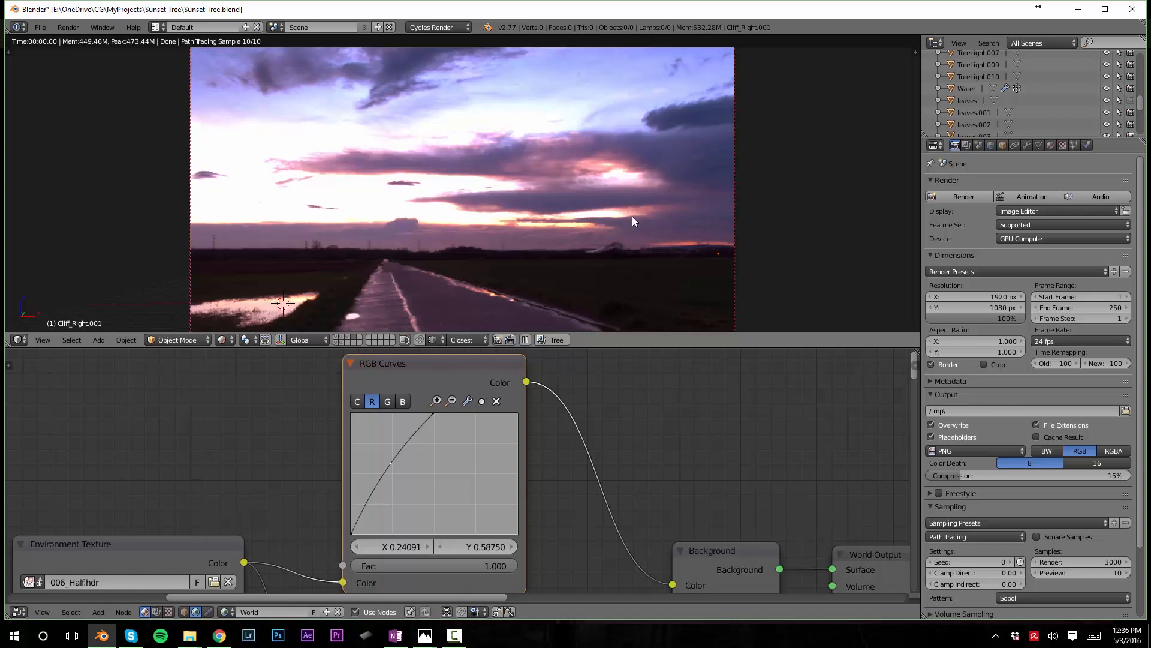
- Reduce green in the RGB Curves node by lowering the green curve's end point to about Y 0.344
click(389, 403)
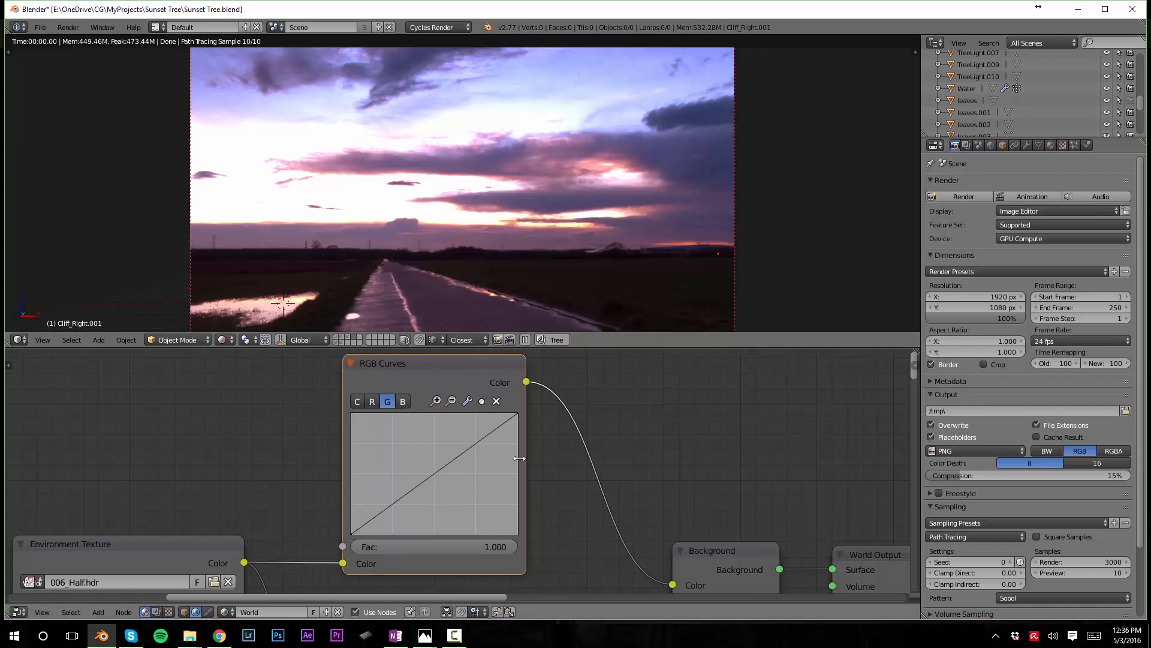
drag(516, 414, 515, 493)
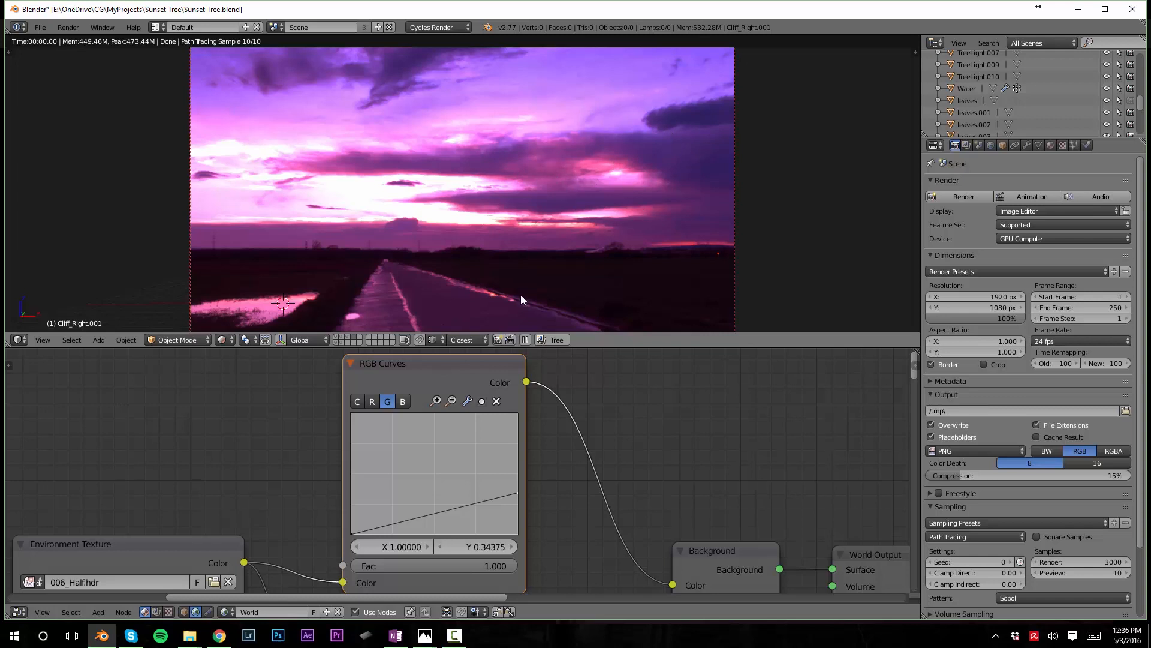
- Lower the blue curve's end point to about X 0.991, Y 0.1875, and add points at about (0.823, 0.2125) and (0.414, 0.056)
click(403, 402)
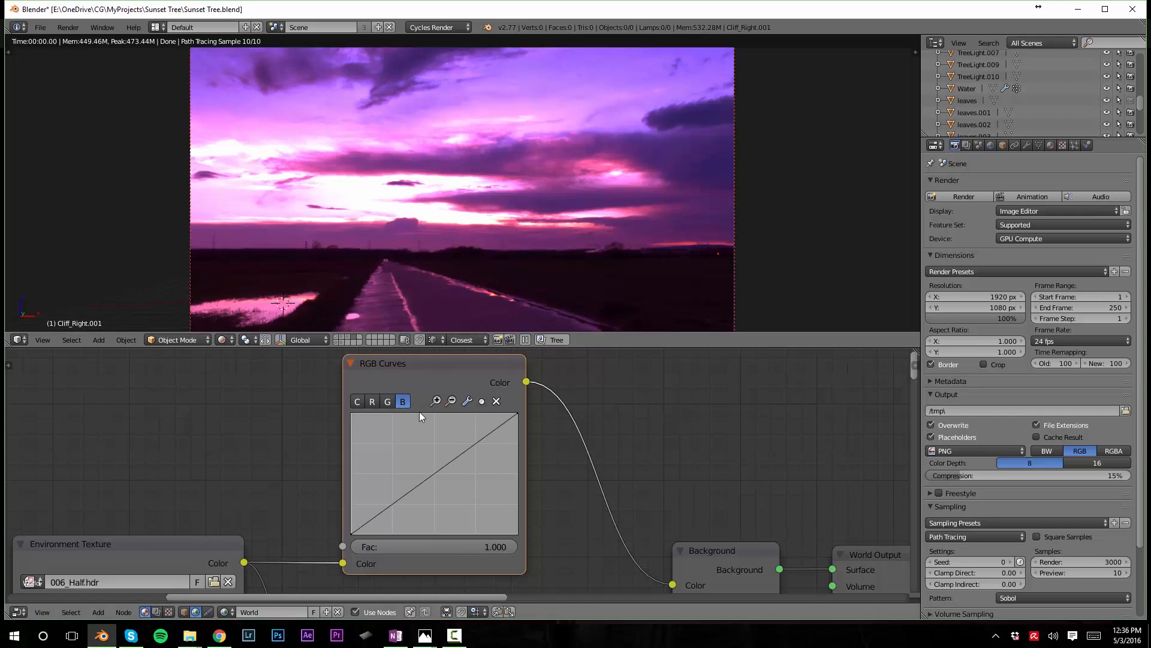
drag(516, 415, 516, 512)
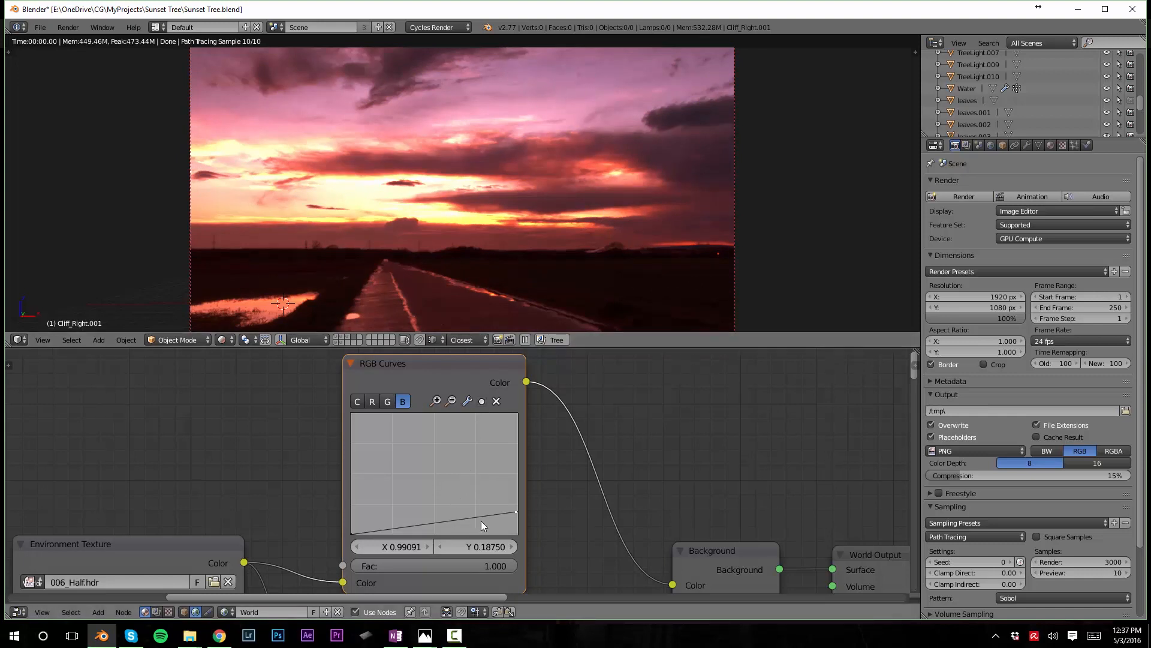
drag(487, 514, 488, 509)
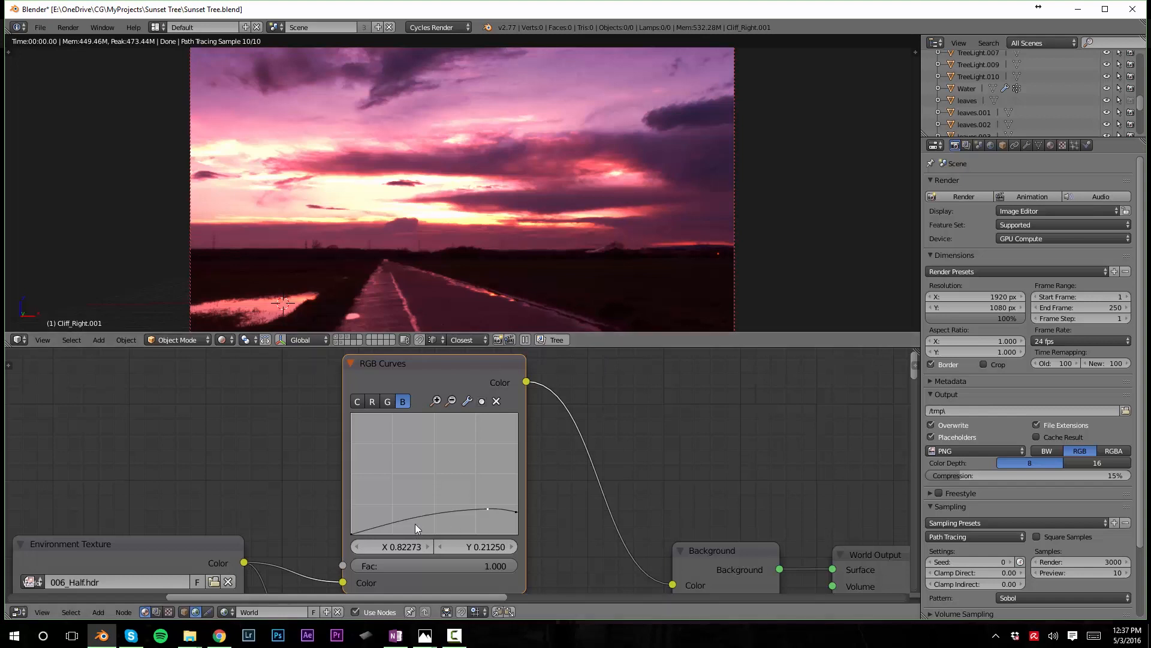
drag(418, 520, 420, 527)
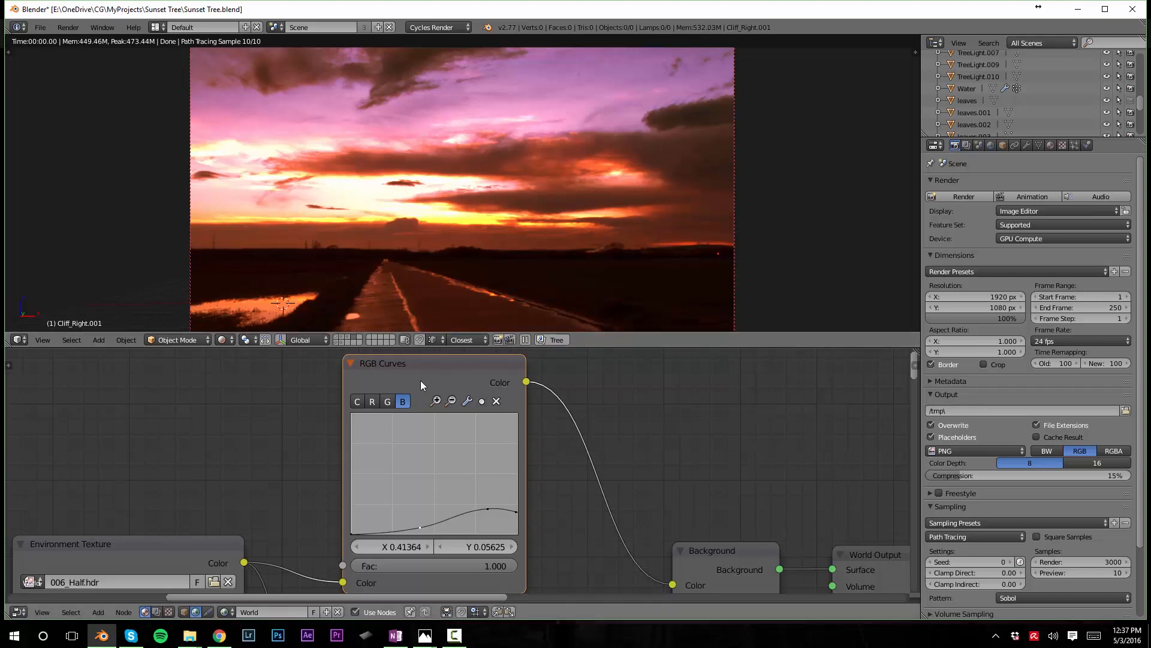
- Mute and unmute the RGB Curves node to compare the sky with and without the color correction
key(m)
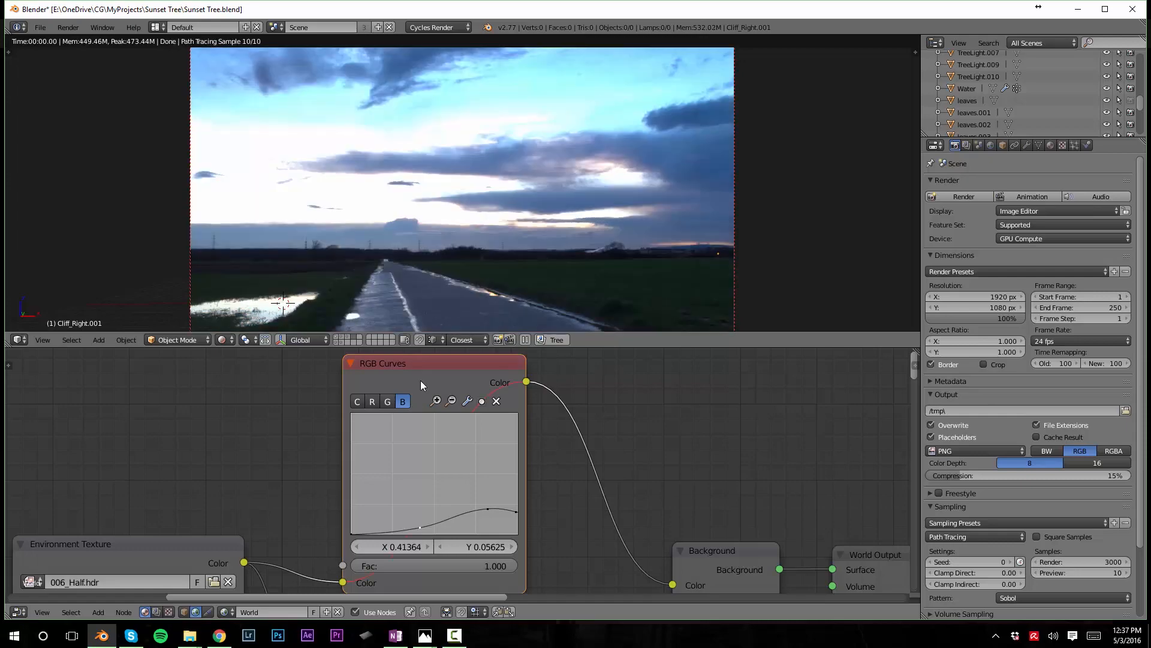
key(m)
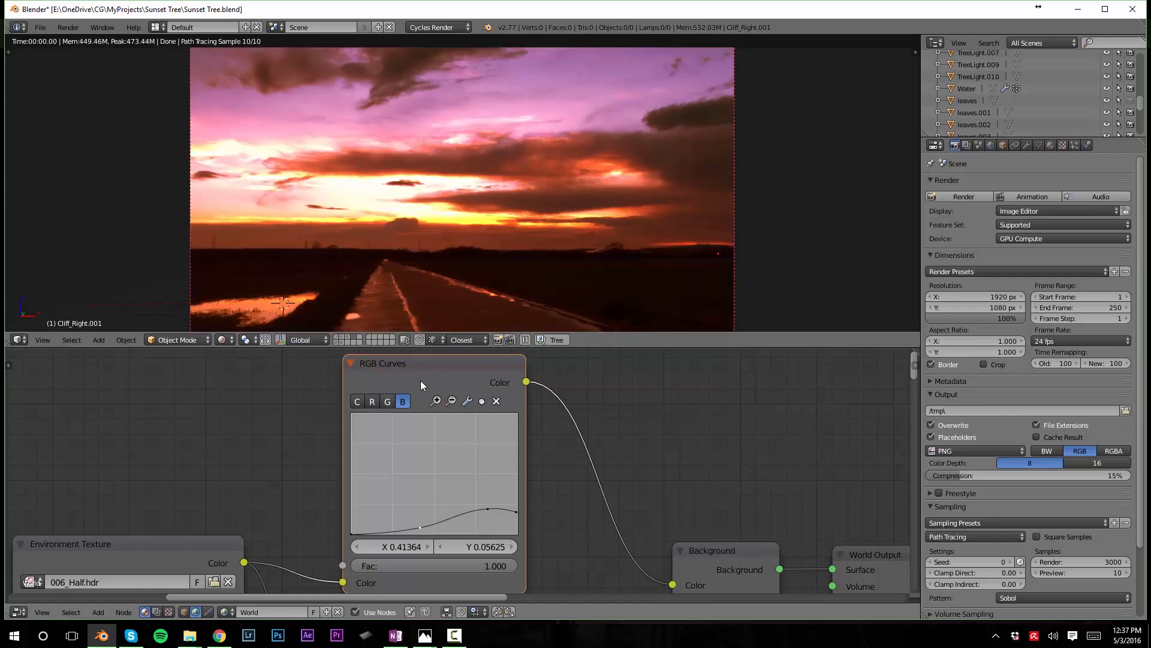